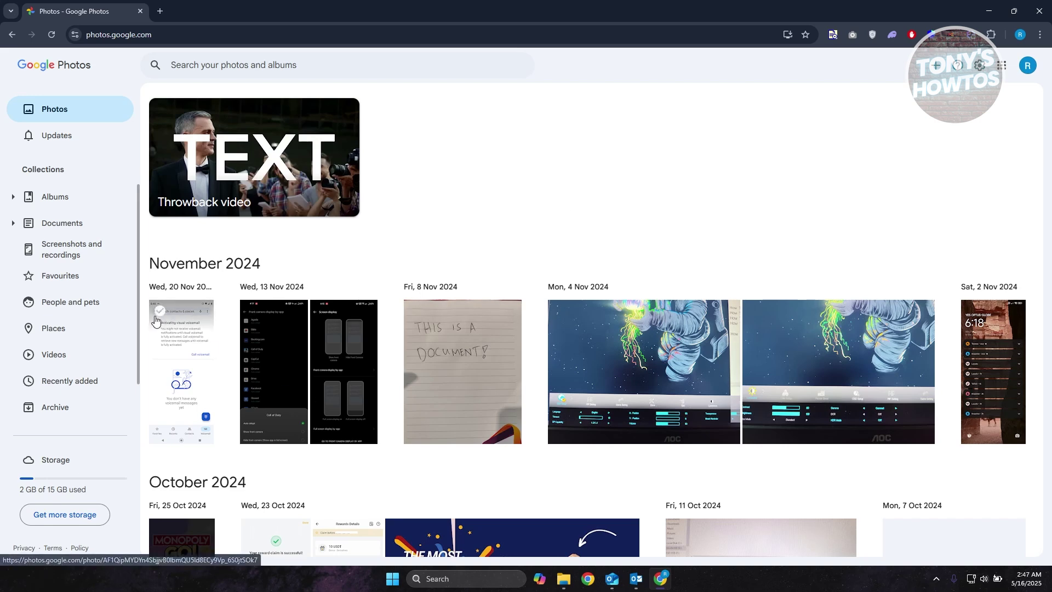
- Select the seven photos from Wed 20 Nov through 2 Nov, download them, and view recent downloads
{"action": "scroll", "coordinate": [321, 328], "scroll_direction": "down", "scroll_amount": 1}
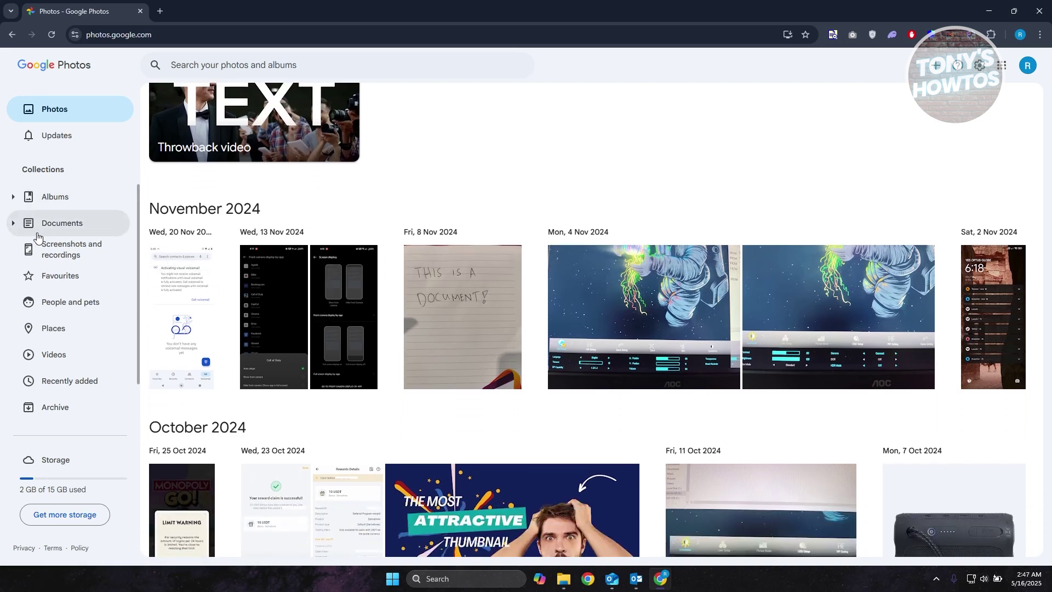
{"action": "left_click", "coordinate": [160, 256]}
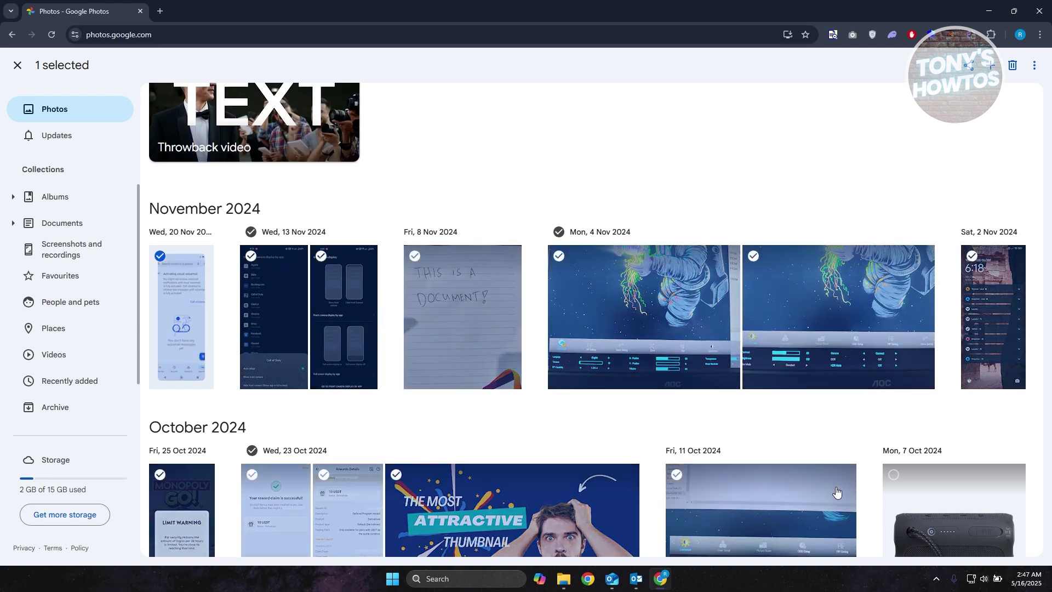
{"action": "left_click", "coordinate": [974, 258], "text": "shift"}
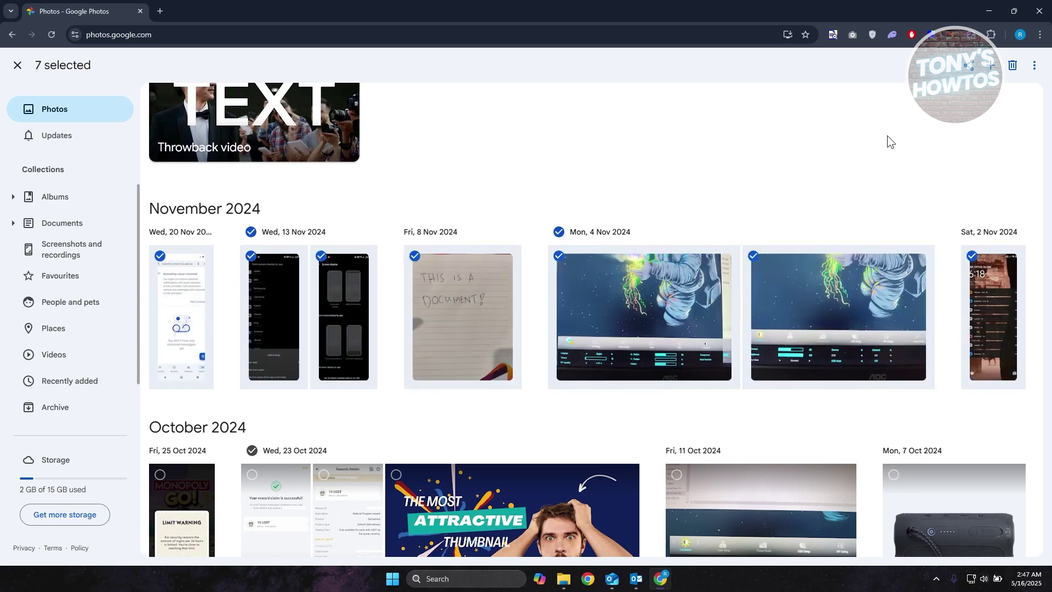
{"action": "left_click", "coordinate": [1034, 67]}
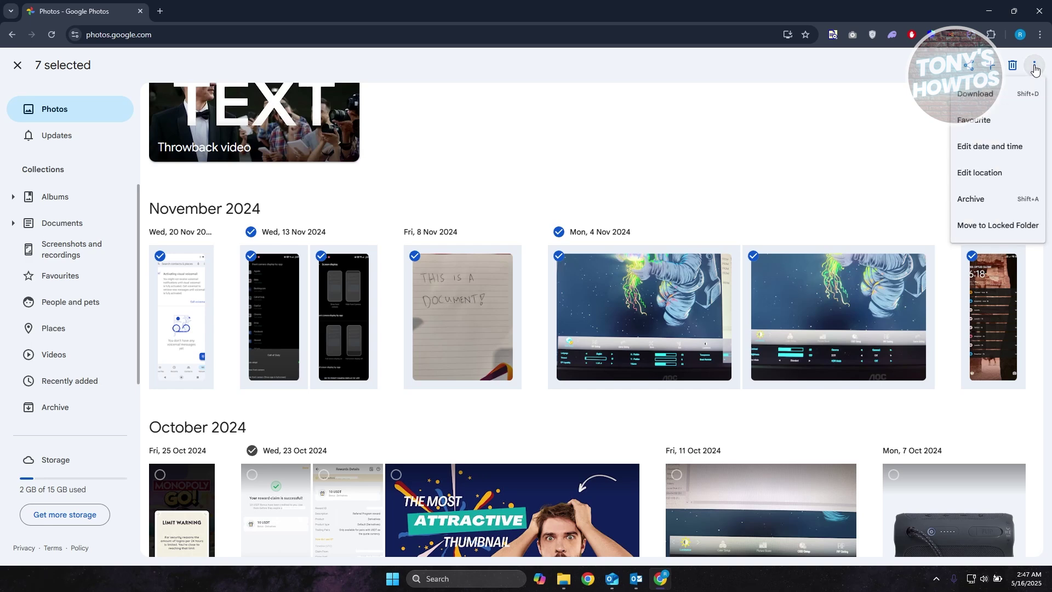
{"action": "left_click", "coordinate": [984, 95]}
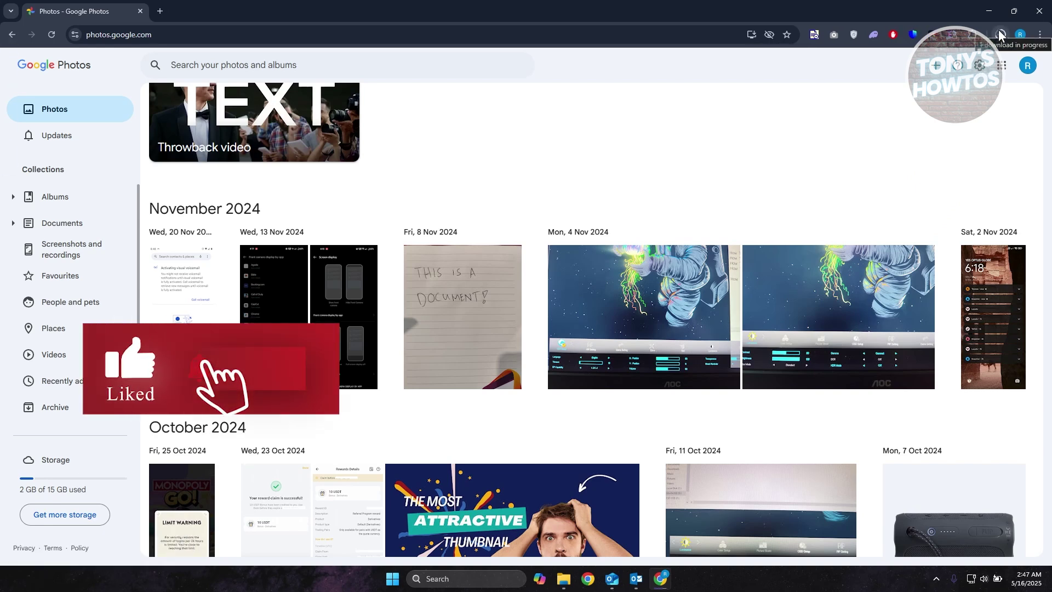
{"action": "left_click", "coordinate": [1000, 36]}
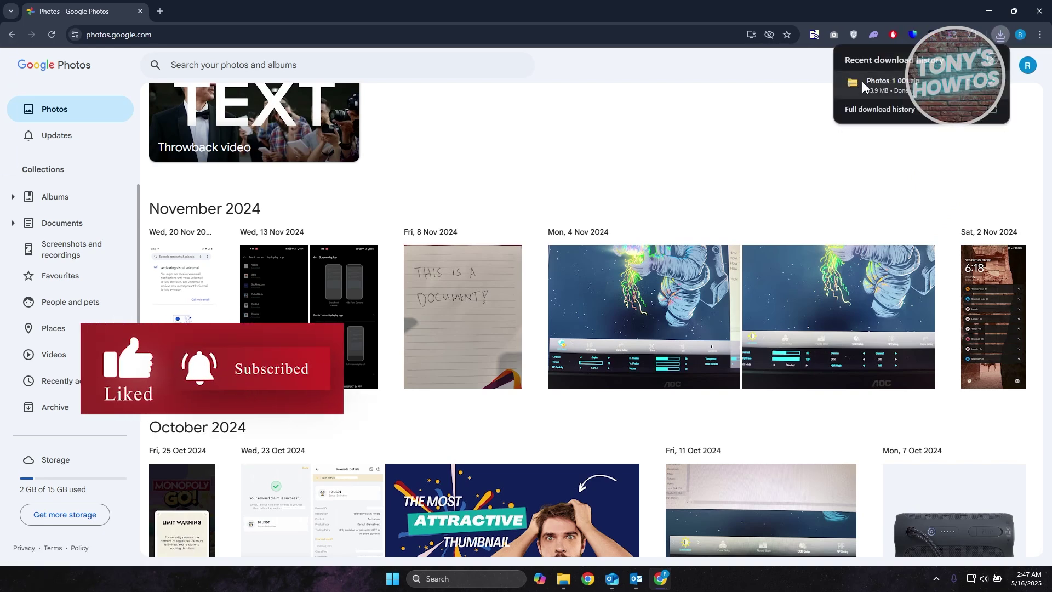
{"action": "left_click", "coordinate": [968, 83]}
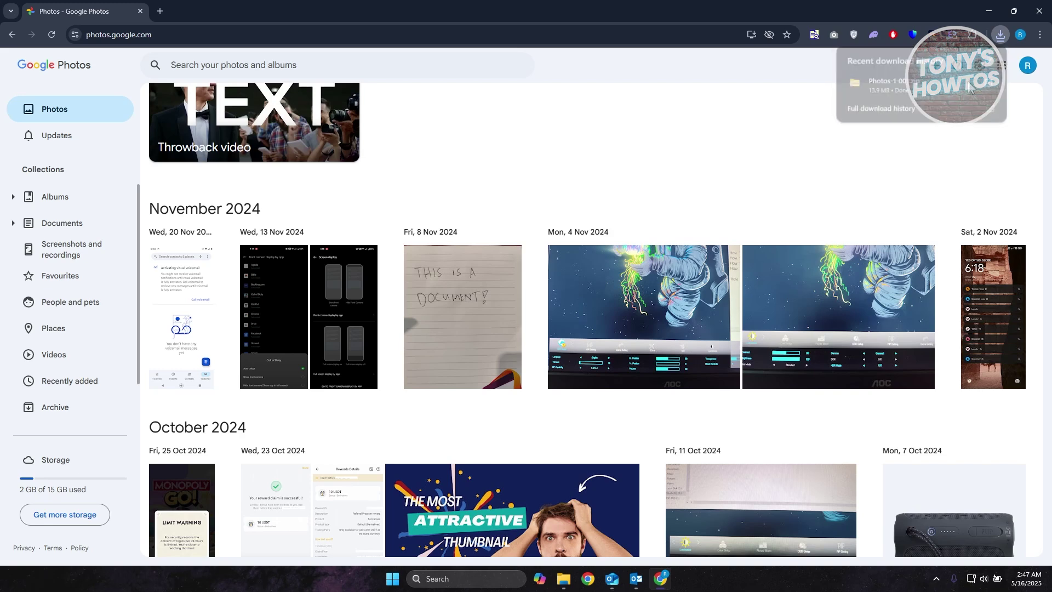
{"action": "double_click", "coordinate": [322, 288]}
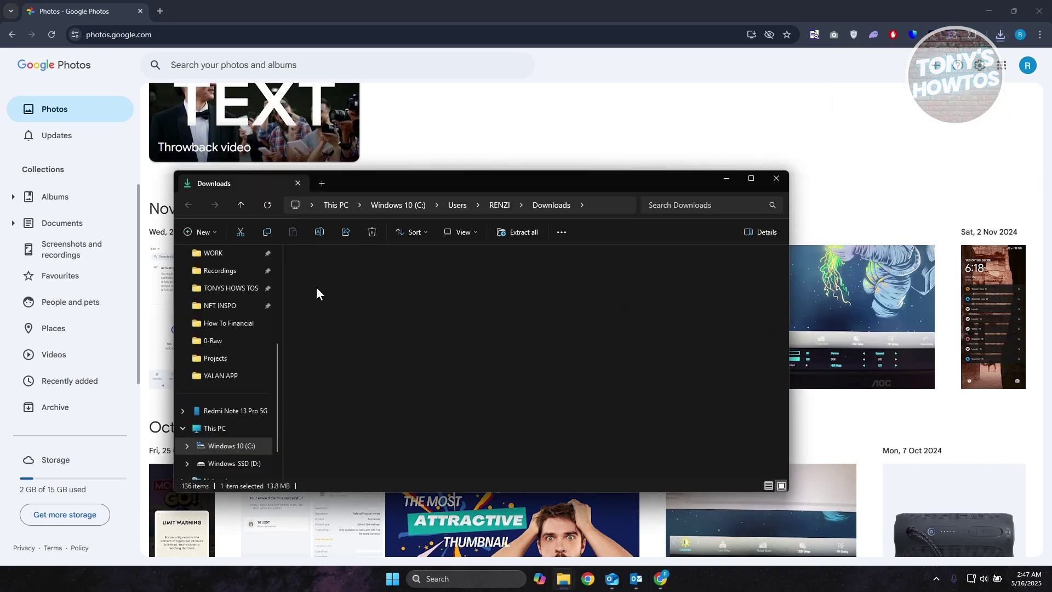
{"action": "left_click", "coordinate": [347, 268]}
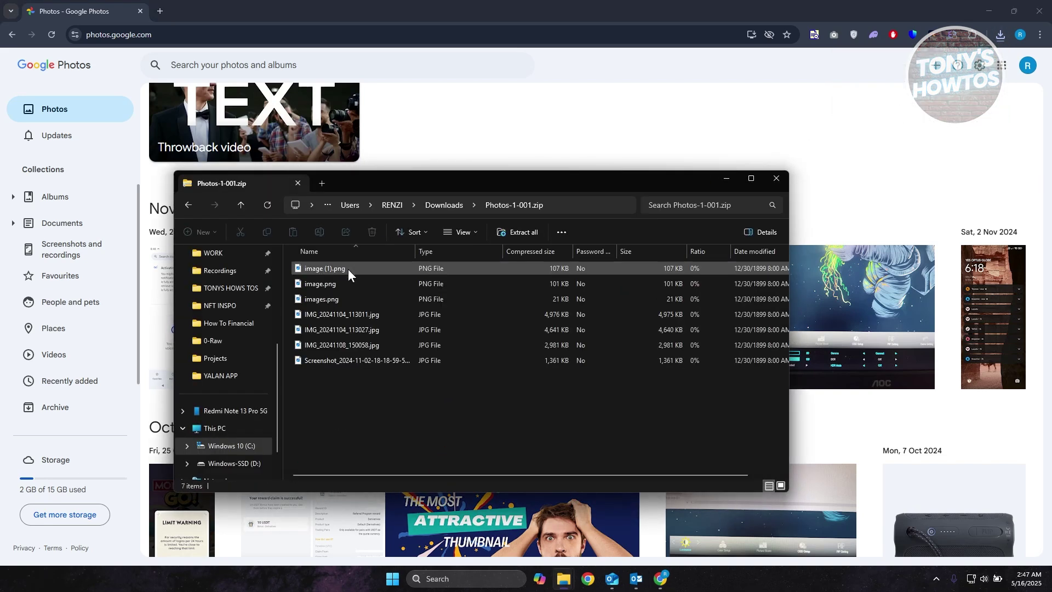
{"action": "left_click", "coordinate": [782, 486]}
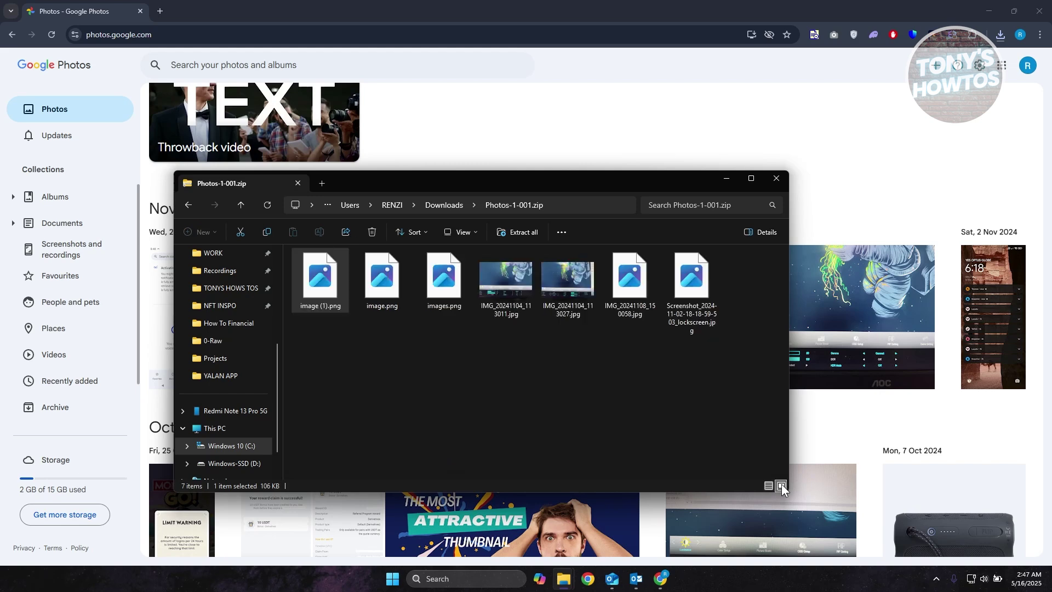
- Close the zip contents window, then go to Data and privacy and highlight Download or delete your data
{"action": "left_click", "coordinate": [777, 180]}
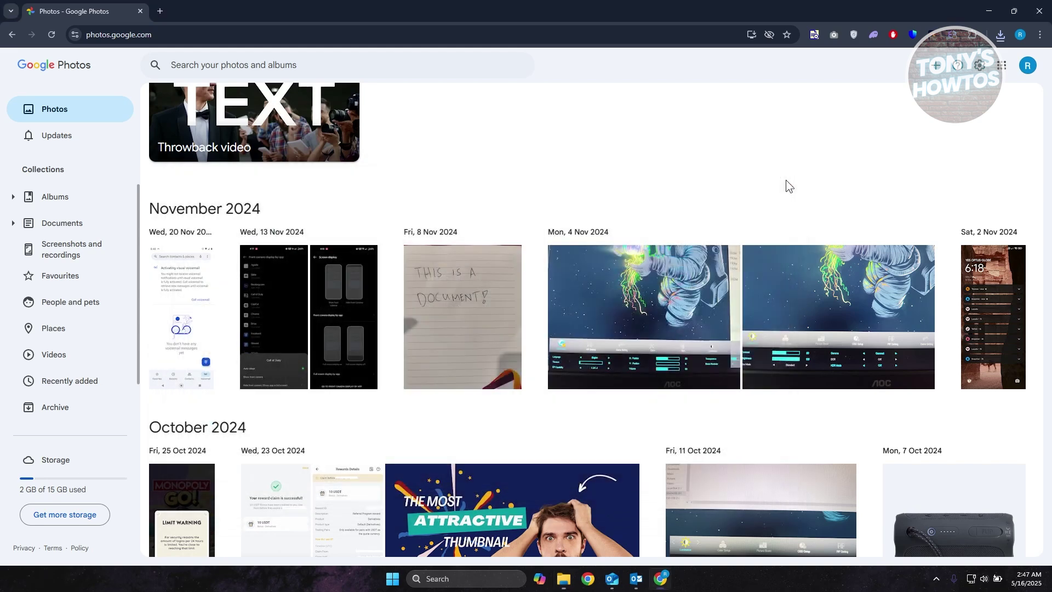
{"action": "scroll", "coordinate": [861, 240], "scroll_direction": "up", "scroll_amount": 1}
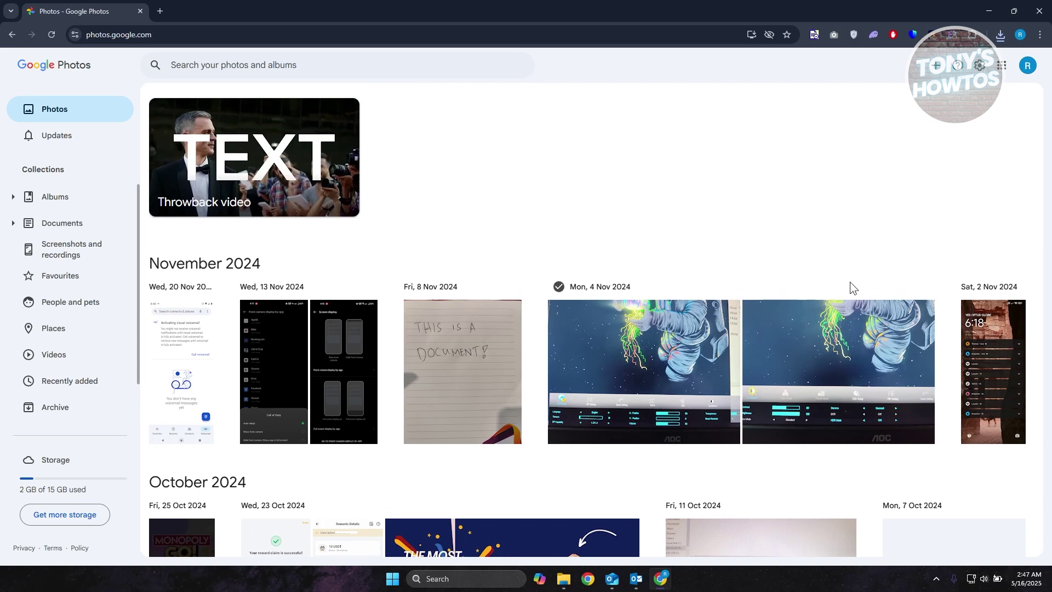
{"action": "left_click", "coordinate": [1026, 71]}
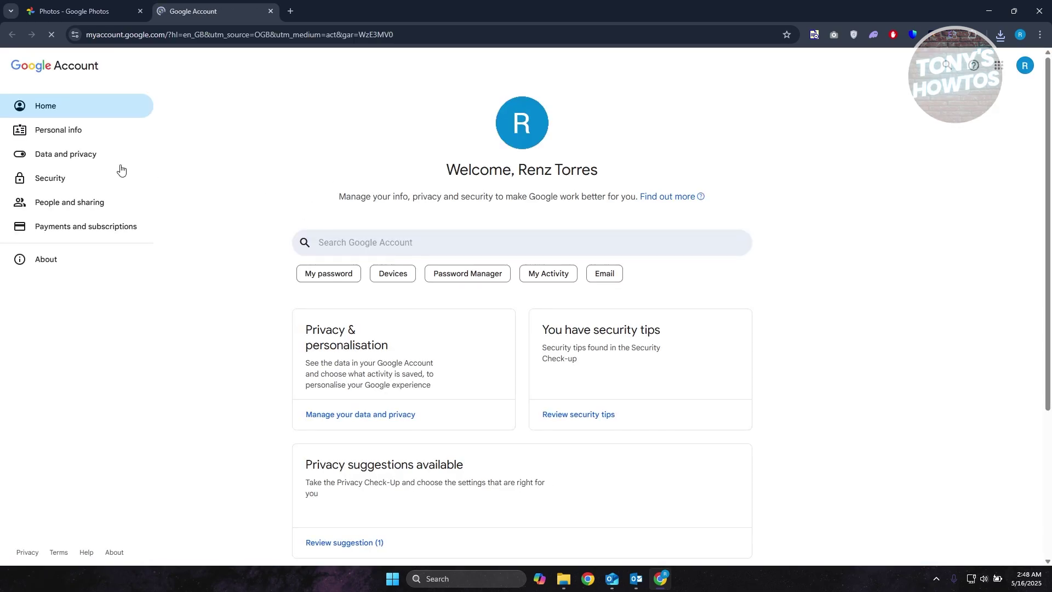
{"action": "left_click", "coordinate": [45, 162]}
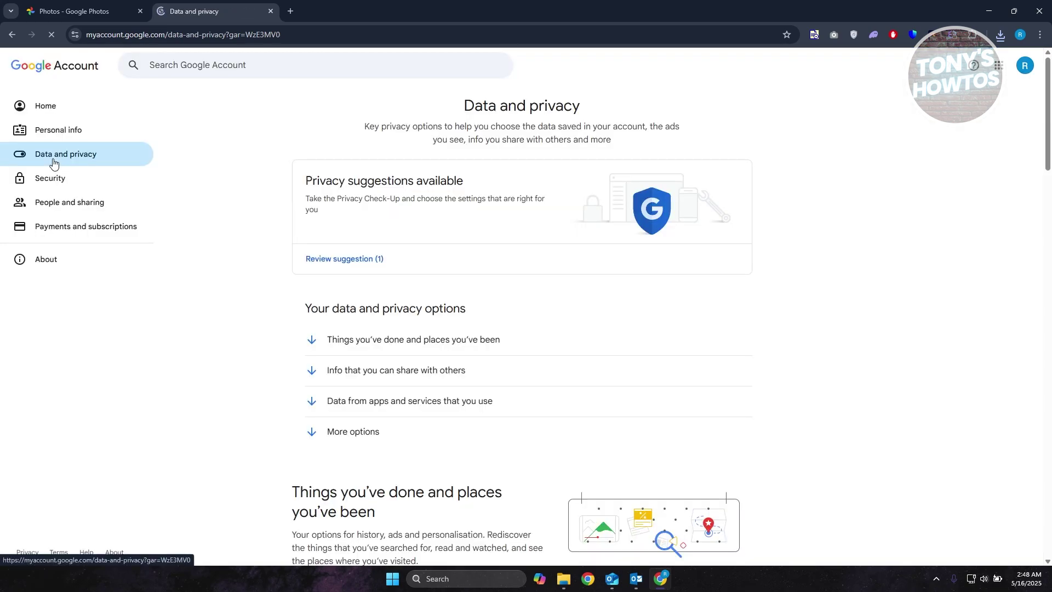
{"action": "scroll", "coordinate": [271, 234], "scroll_direction": "down", "scroll_amount": 15}
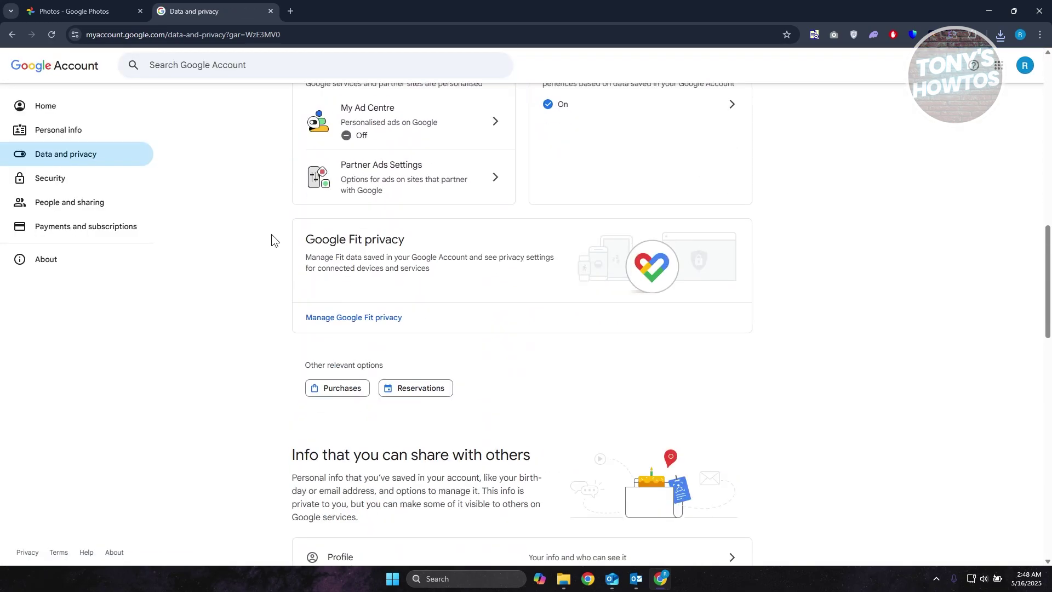
{"action": "scroll", "coordinate": [271, 234], "scroll_direction": "down", "scroll_amount": 10}
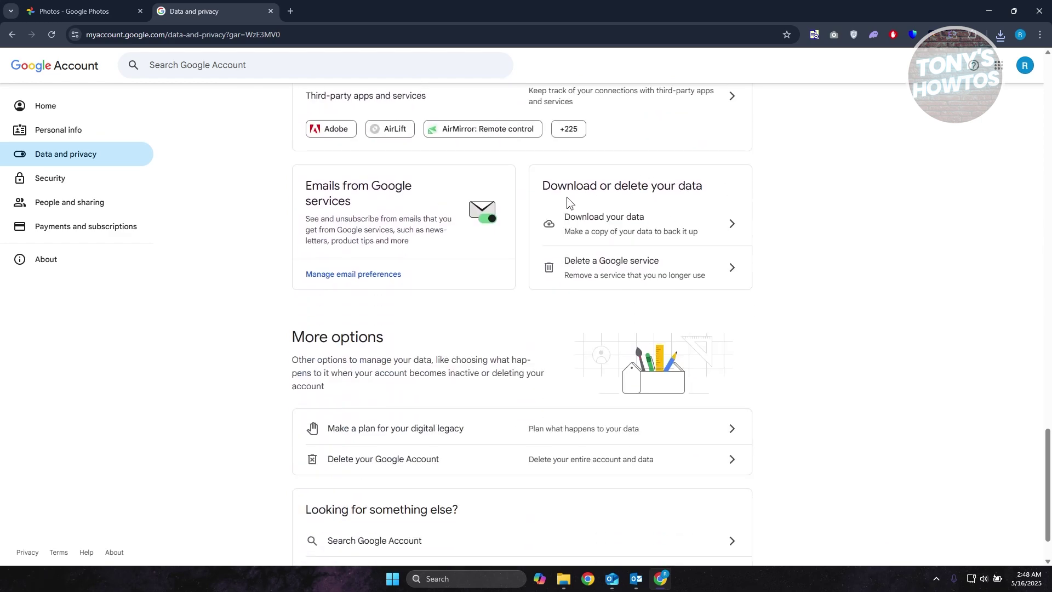
{"action": "left_click_drag", "start_coordinate": [548, 187], "coordinate": [719, 183]}
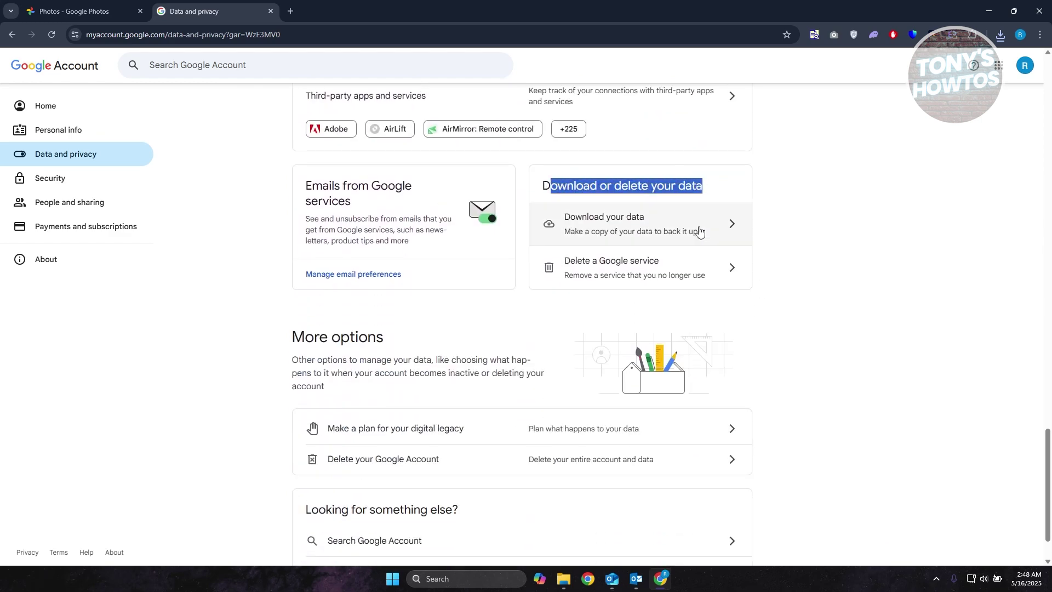
- Open Google Takeout and deselect every product from the export
{"action": "left_click", "coordinate": [618, 236]}
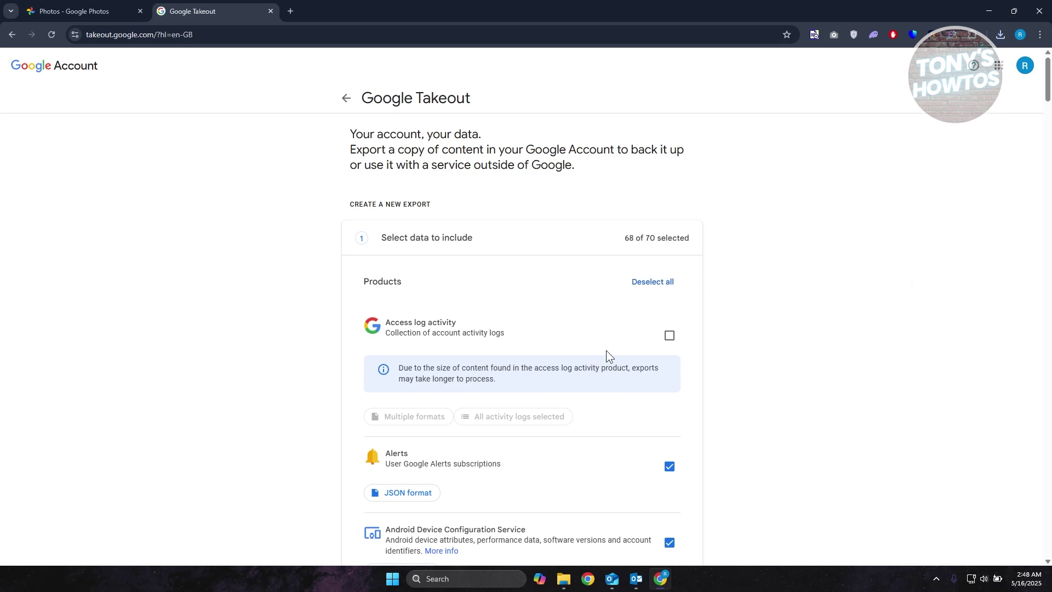
{"action": "scroll", "coordinate": [831, 343], "scroll_direction": "down", "scroll_amount": 1}
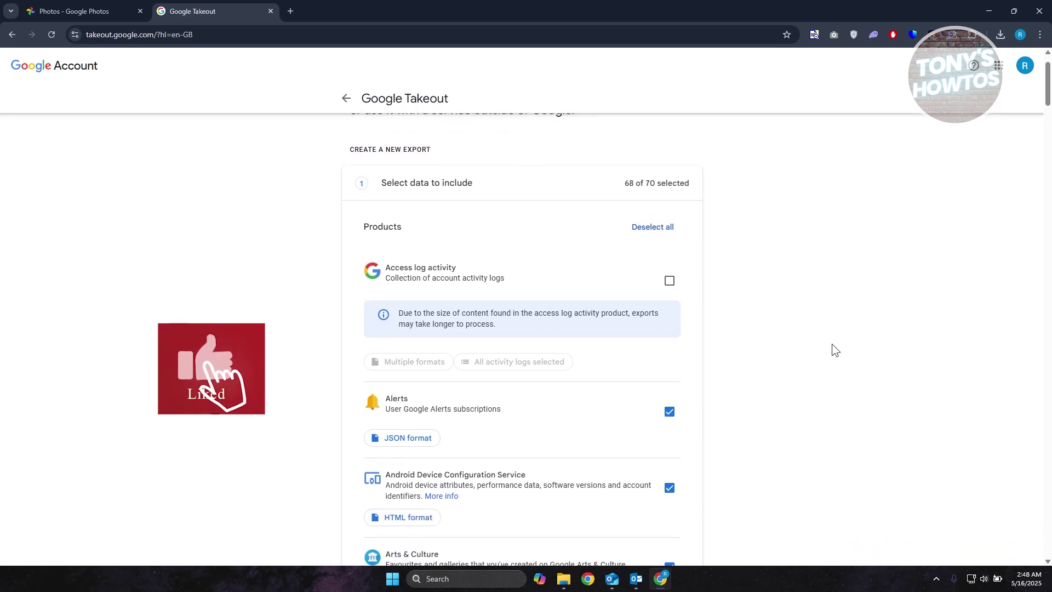
{"action": "scroll", "coordinate": [832, 343], "scroll_direction": "down", "scroll_amount": 1}
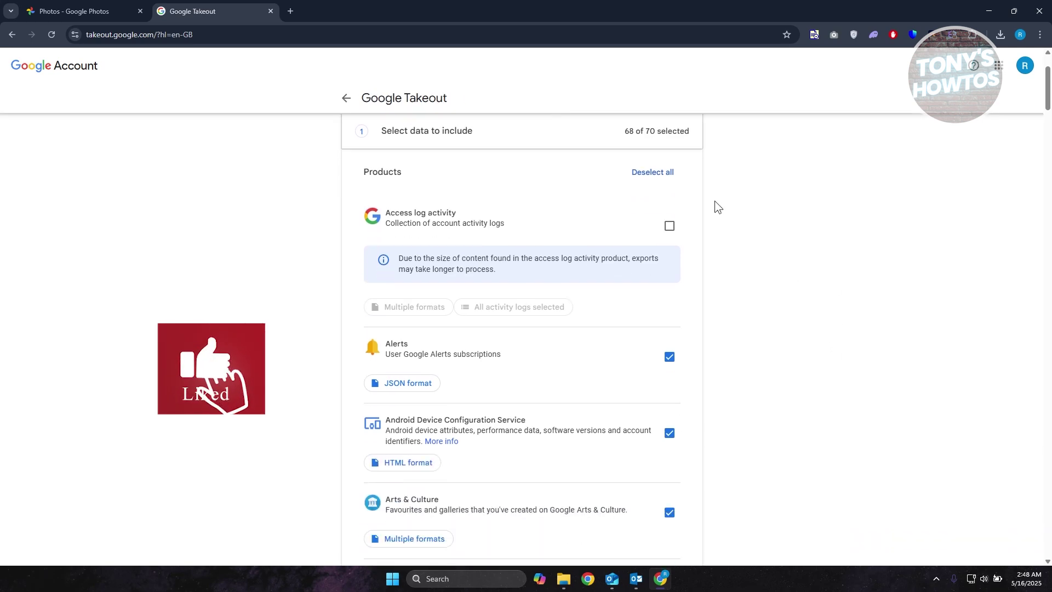
{"action": "left_click", "coordinate": [662, 174]}
- Tick Google Photos further down the list and review its album selection
{"action": "scroll", "coordinate": [711, 208], "scroll_direction": "down", "scroll_amount": 6}
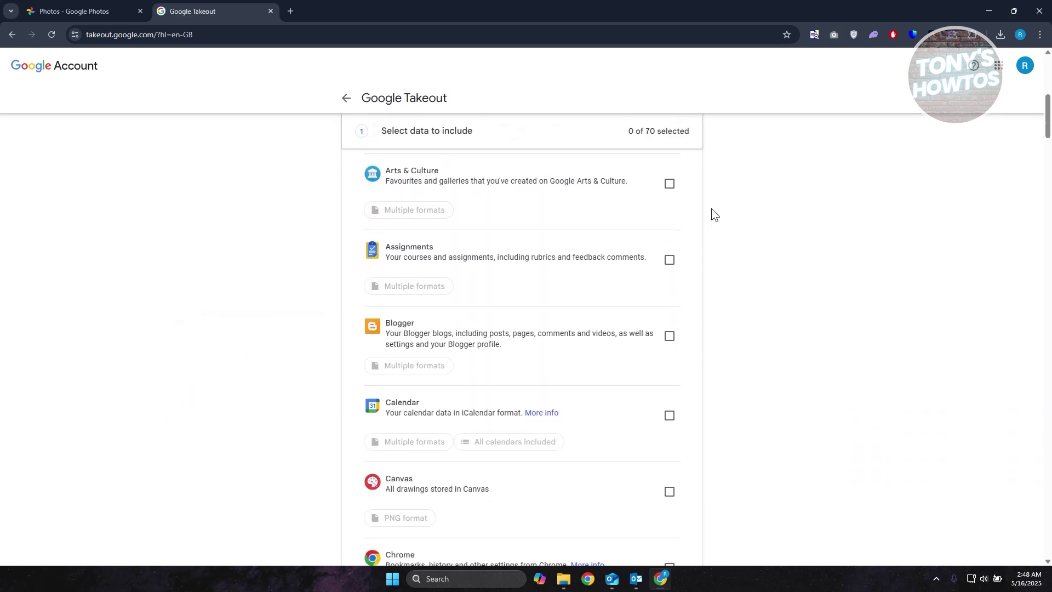
{"action": "scroll", "coordinate": [741, 278], "scroll_direction": "down", "scroll_amount": 7}
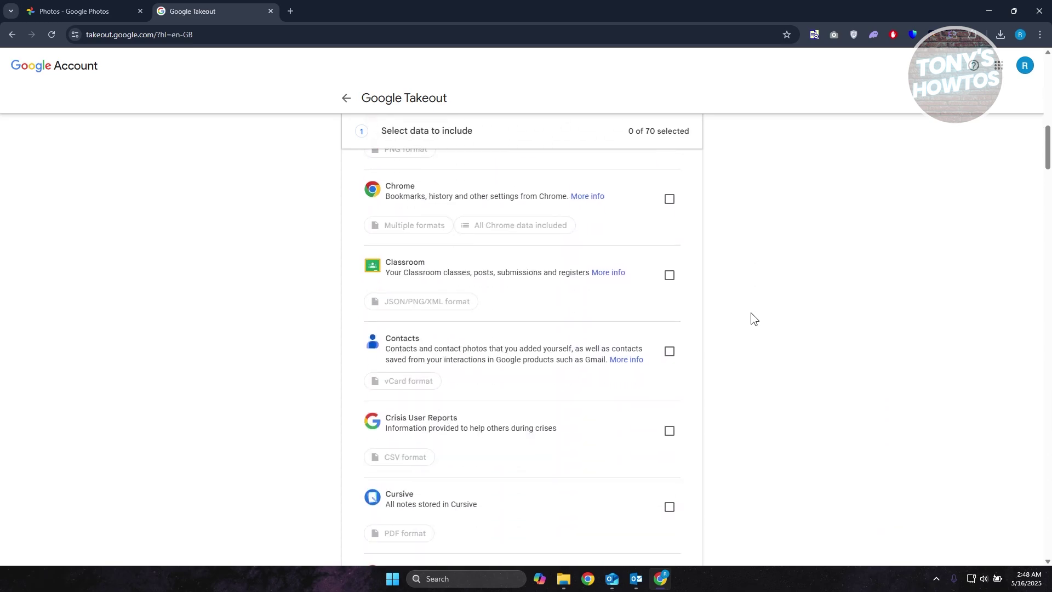
{"action": "scroll", "coordinate": [751, 315], "scroll_direction": "down", "scroll_amount": 4}
{"action": "scroll", "coordinate": [759, 322], "scroll_direction": "down", "scroll_amount": 4}
{"action": "scroll", "coordinate": [761, 324], "scroll_direction": "down", "scroll_amount": 12}
{"action": "scroll", "coordinate": [745, 340], "scroll_direction": "down", "scroll_amount": 8}
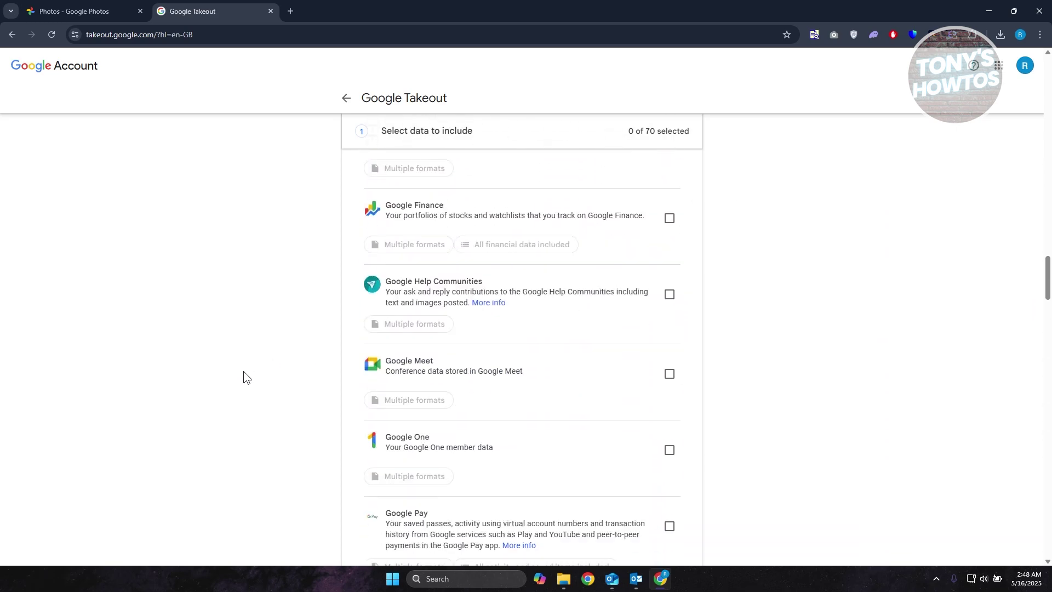
{"action": "scroll", "coordinate": [243, 370], "scroll_direction": "down", "scroll_amount": 6}
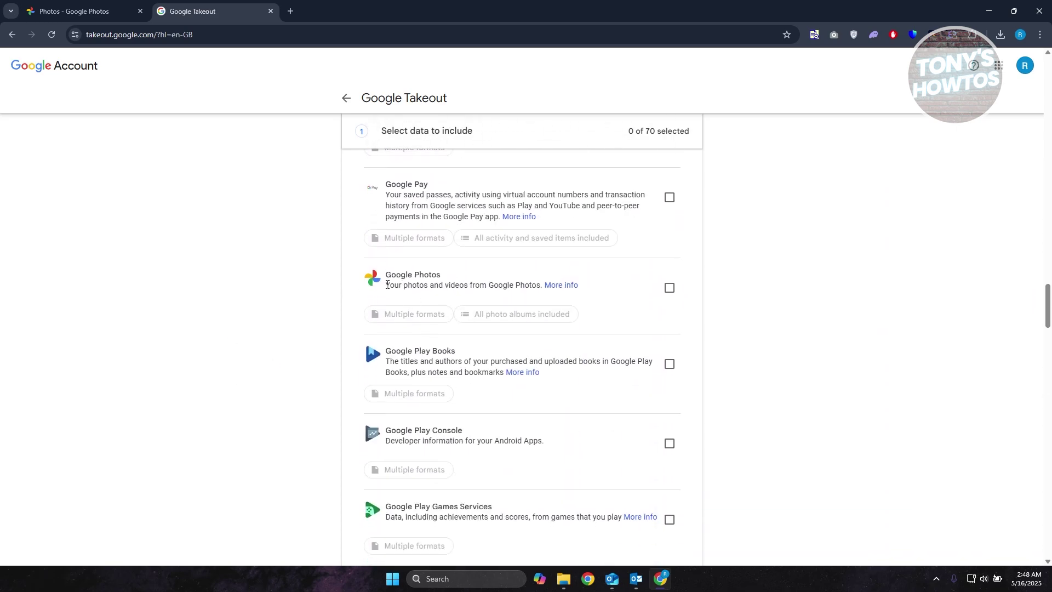
{"action": "left_click", "coordinate": [668, 289]}
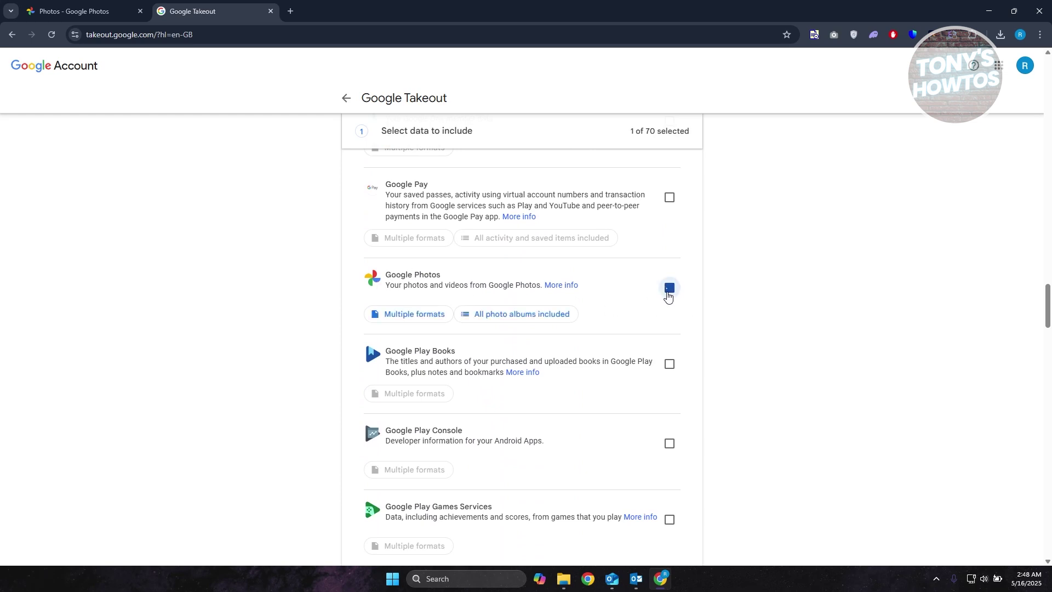
{"action": "left_click", "coordinate": [478, 325]}
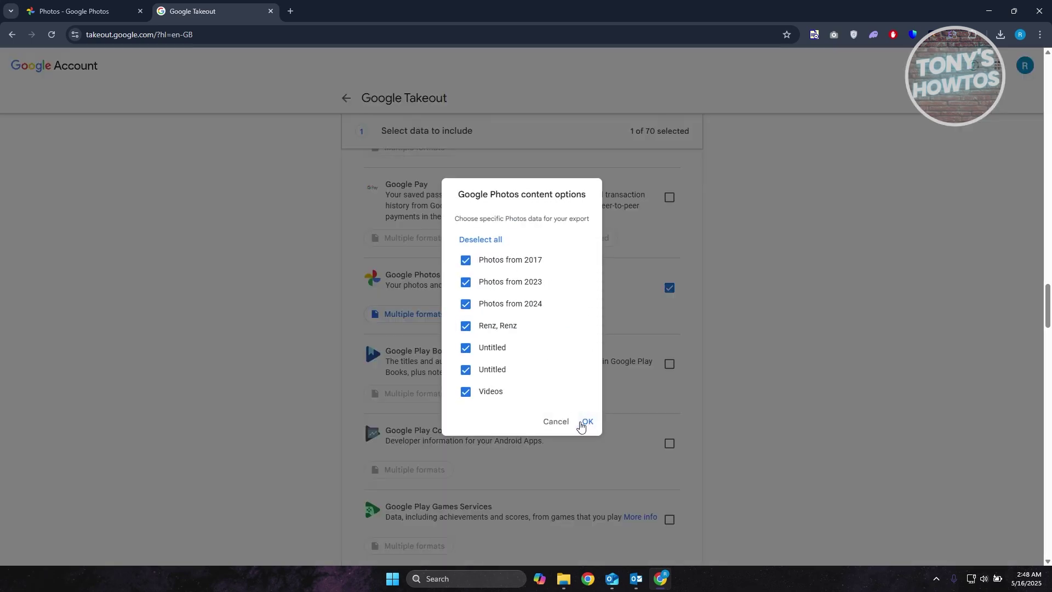
{"action": "left_click", "coordinate": [551, 424]}
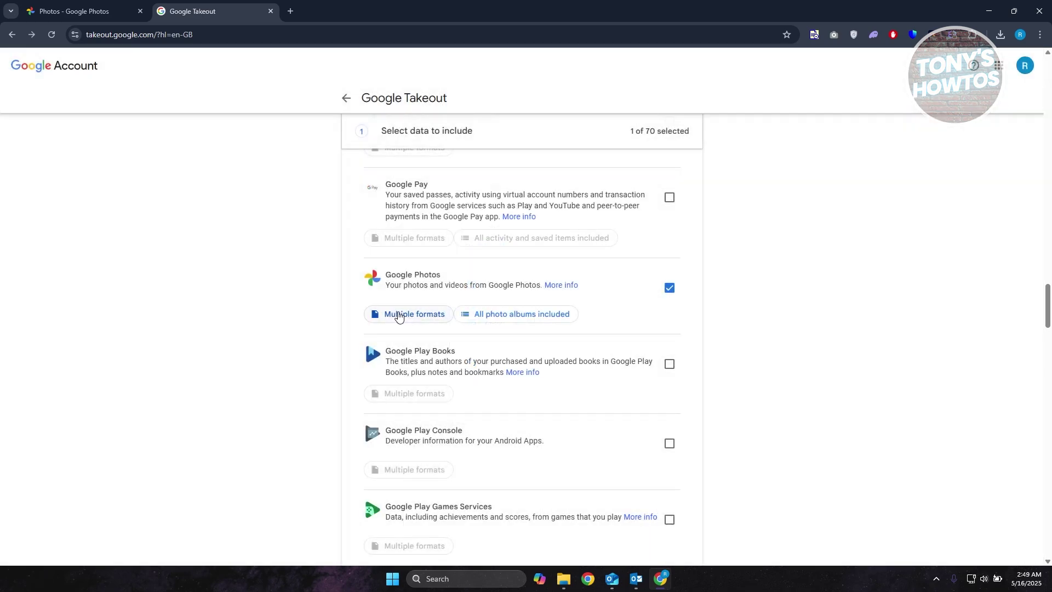
{"action": "left_click", "coordinate": [406, 316]}
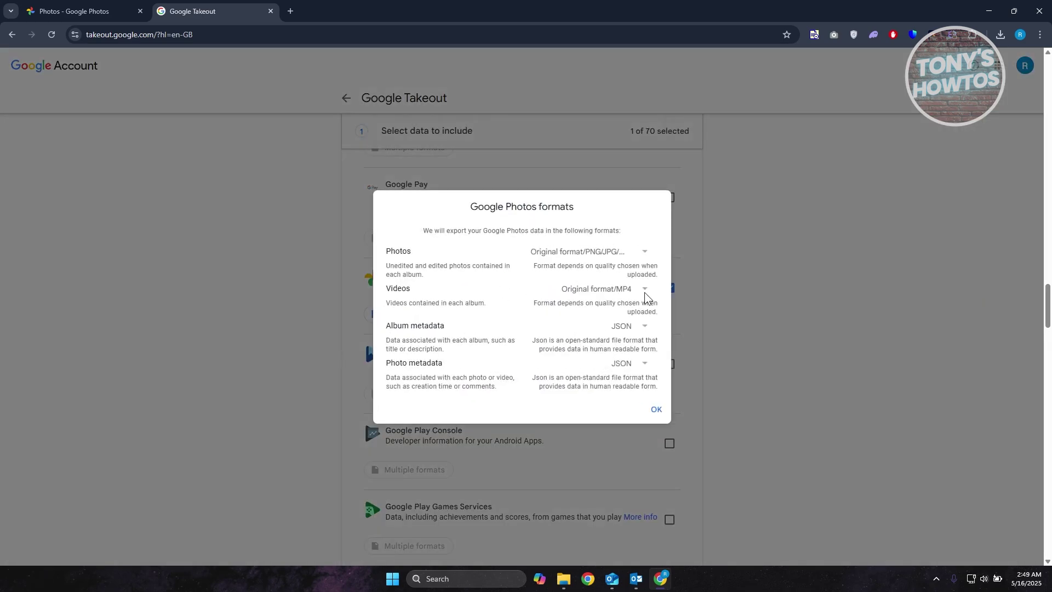
{"action": "left_click", "coordinate": [656, 409]}
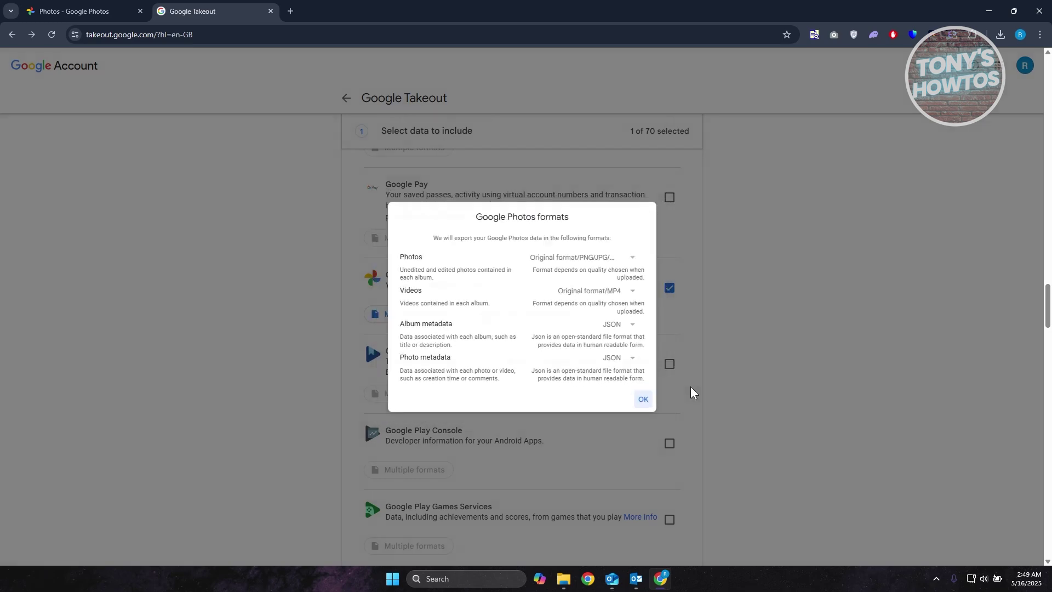
{"action": "scroll", "coordinate": [798, 360], "scroll_direction": "up", "scroll_amount": 20}
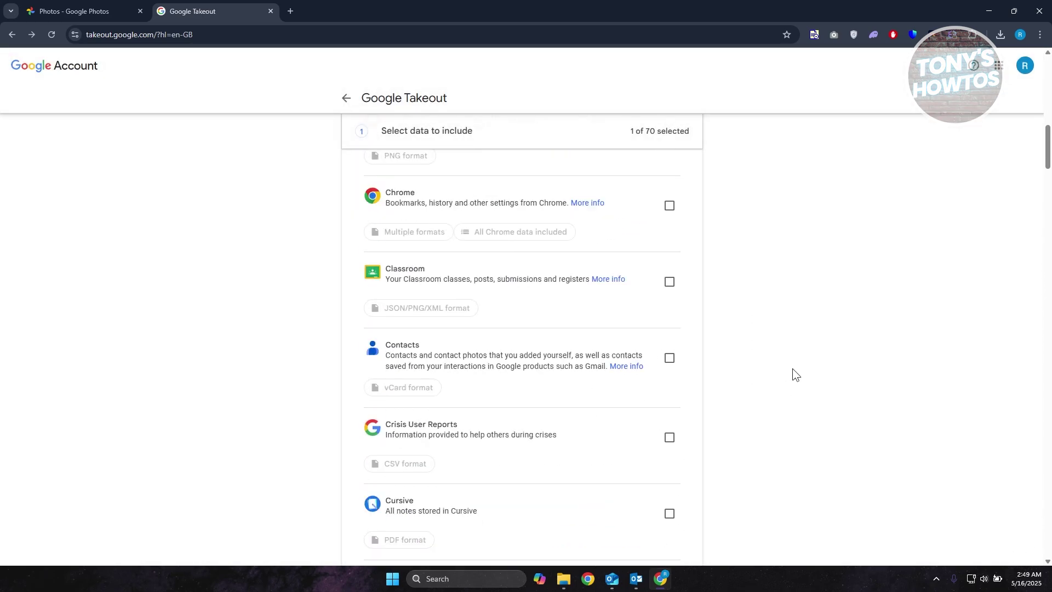
{"action": "scroll", "coordinate": [794, 369], "scroll_direction": "up", "scroll_amount": 12}
{"action": "scroll", "coordinate": [803, 373], "scroll_direction": "down", "scroll_amount": 8}
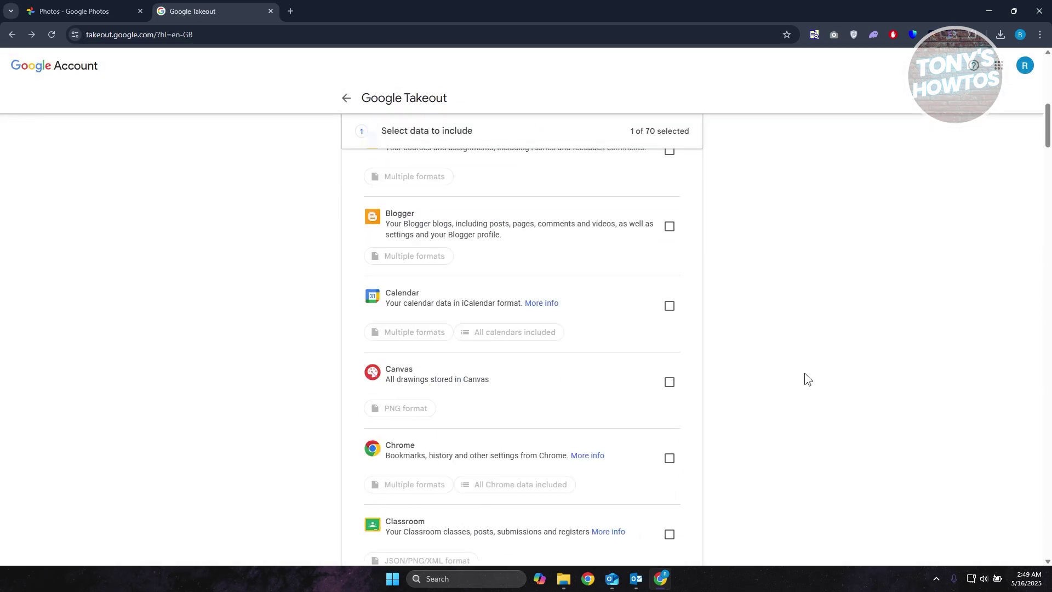
{"action": "scroll", "coordinate": [804, 373], "scroll_direction": "down", "scroll_amount": 15}
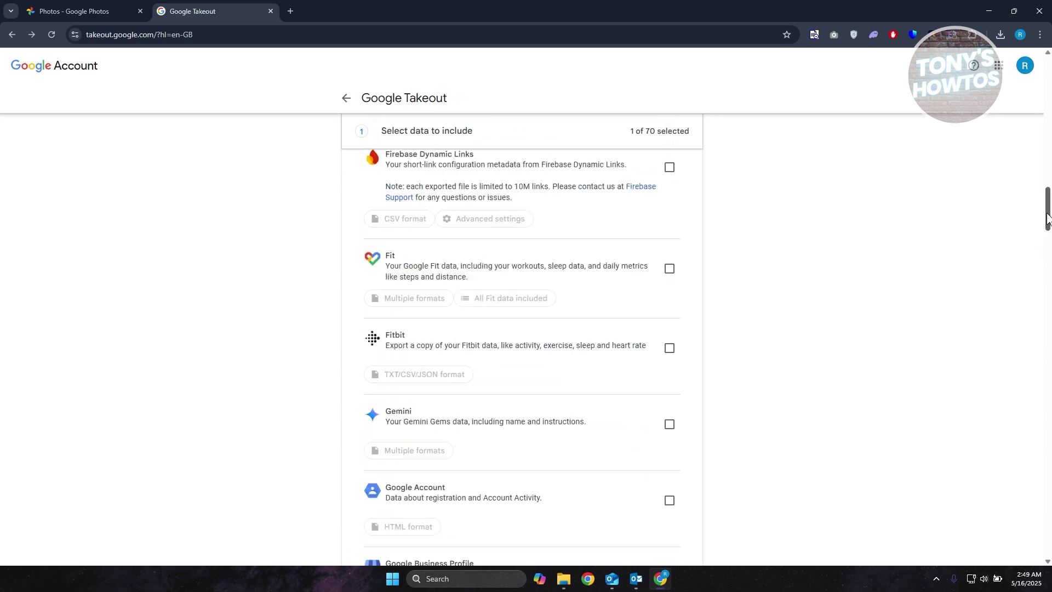
{"action": "left_click_drag", "start_coordinate": [1047, 209], "coordinate": [1048, 534]}
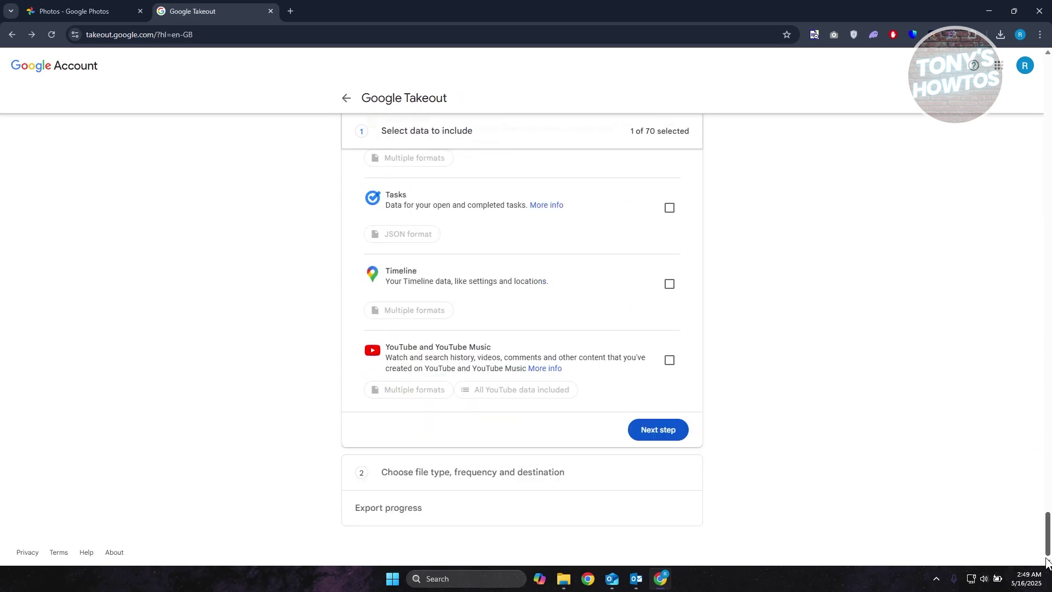
- Move to step 2 and keep Send download link via email as the destination
{"action": "left_click", "coordinate": [674, 436]}
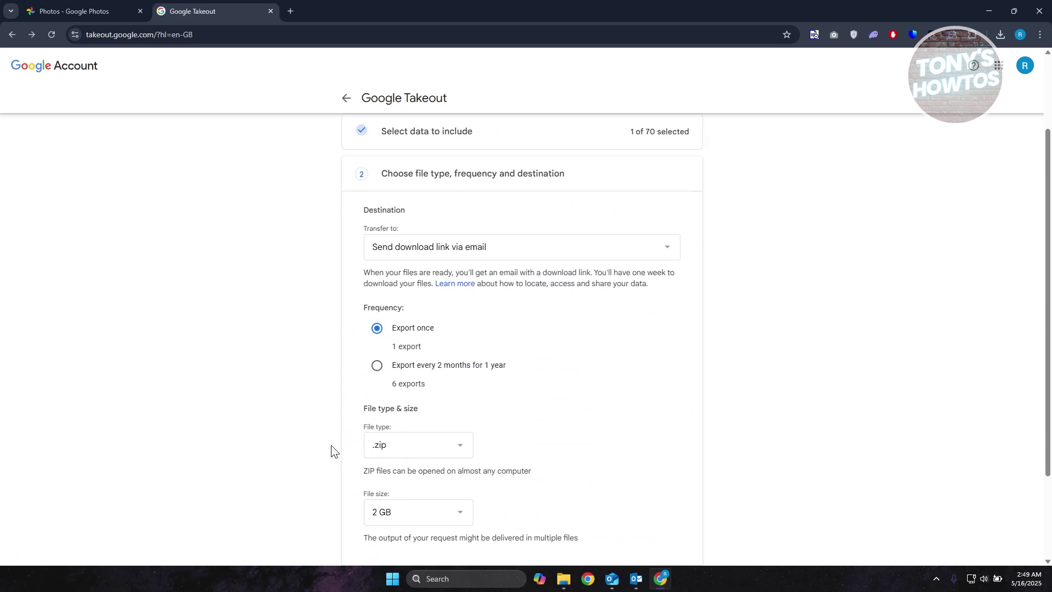
{"action": "left_click", "coordinate": [412, 250]}
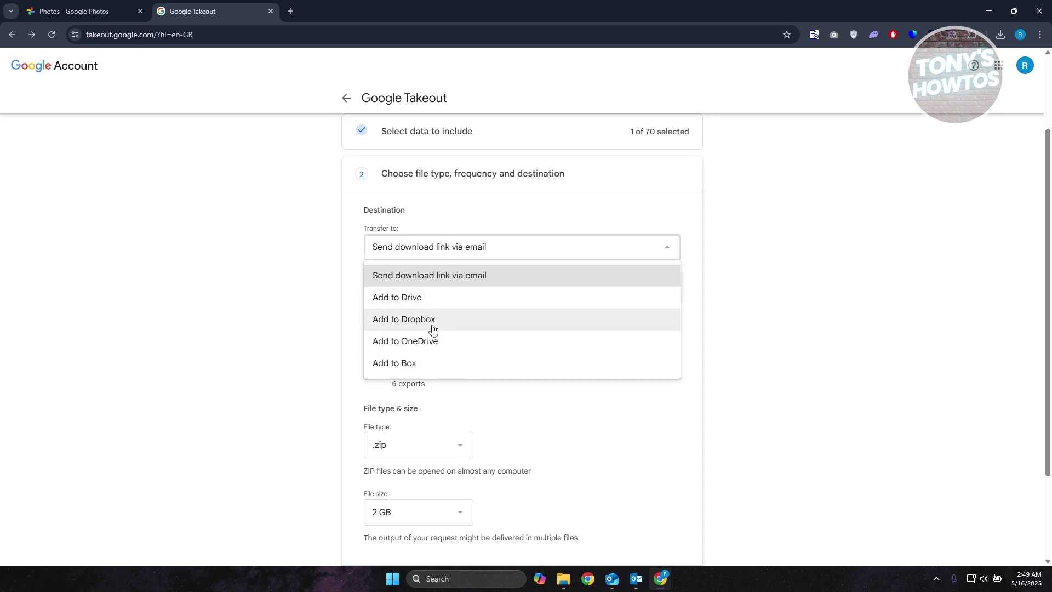
{"action": "left_click", "coordinate": [498, 276]}
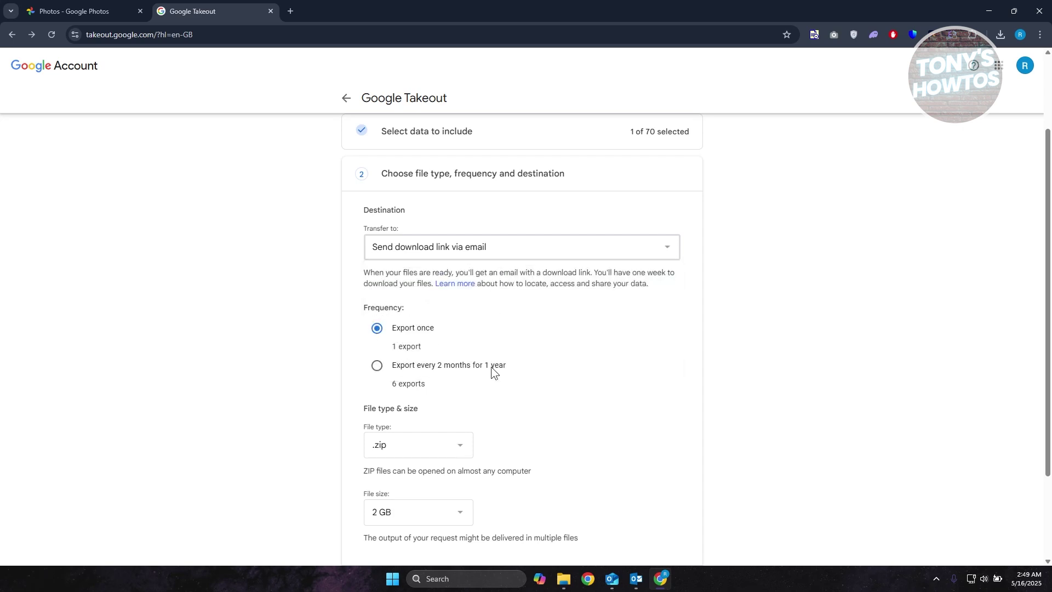
- Leave Frequency set to Export once, highlighting the option, and review the remaining settings
{"action": "scroll", "coordinate": [659, 334], "scroll_direction": "down", "scroll_amount": 2}
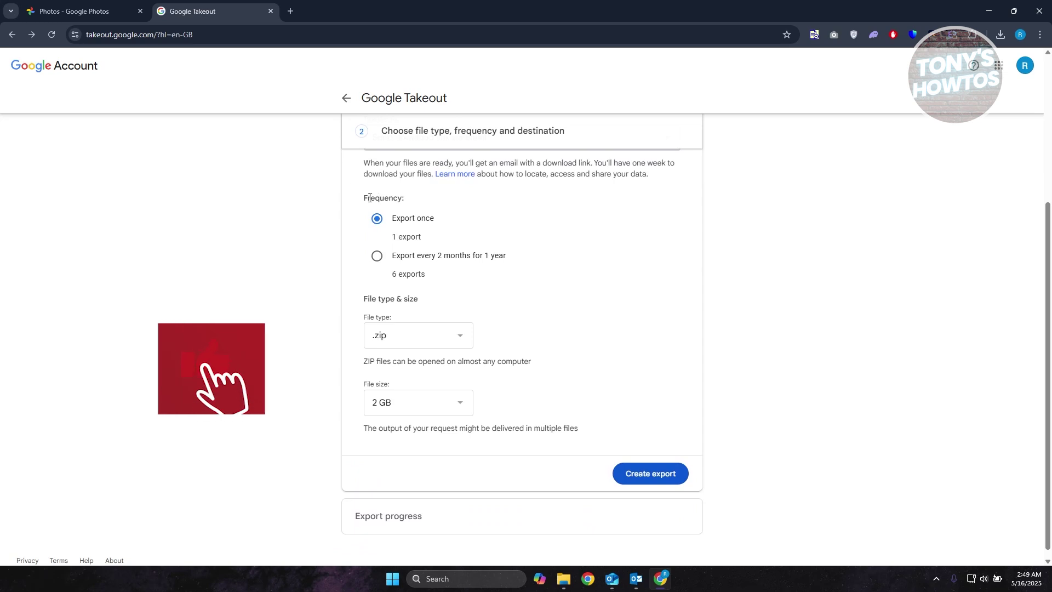
{"action": "left_click_drag", "start_coordinate": [358, 195], "coordinate": [403, 228]}
{"action": "triple_click", "coordinate": [394, 220]}
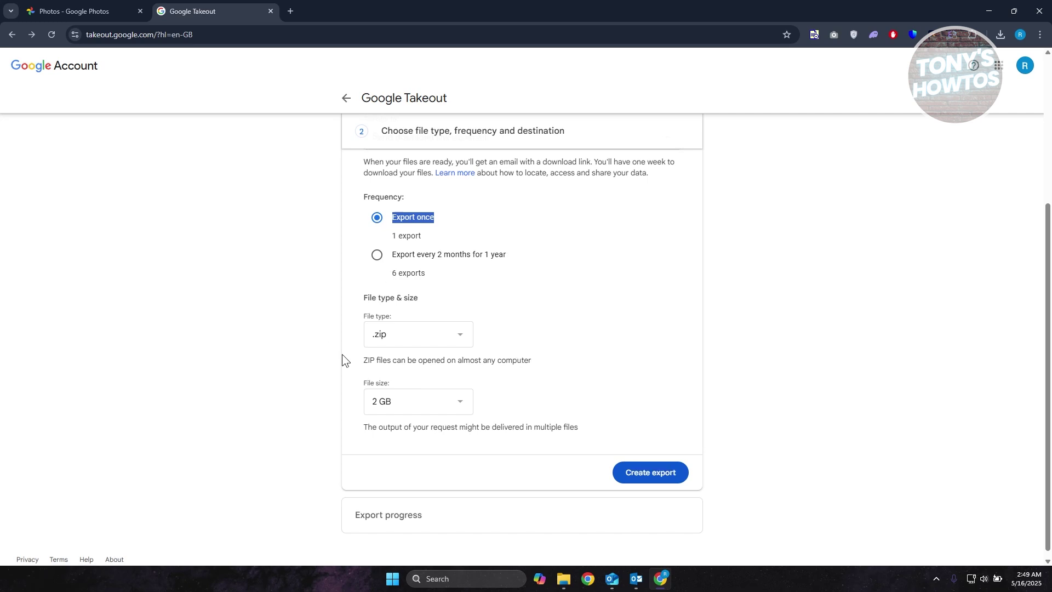
{"action": "scroll", "coordinate": [379, 345], "scroll_direction": "down", "scroll_amount": 1}
{"action": "left_click", "coordinate": [462, 334]}
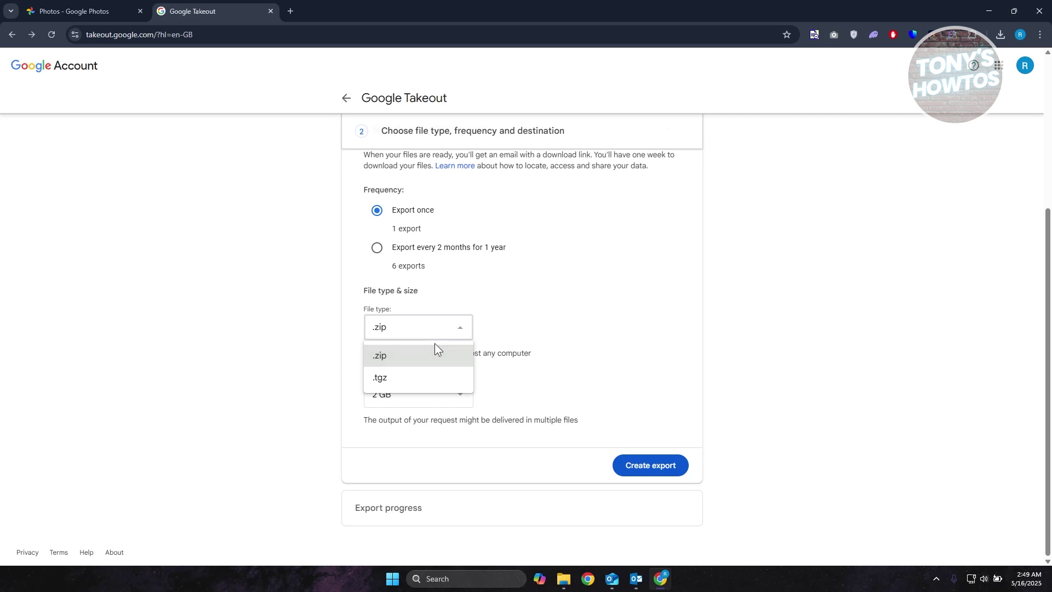
{"action": "left_click", "coordinate": [529, 306]}
{"action": "left_click", "coordinate": [458, 333]}
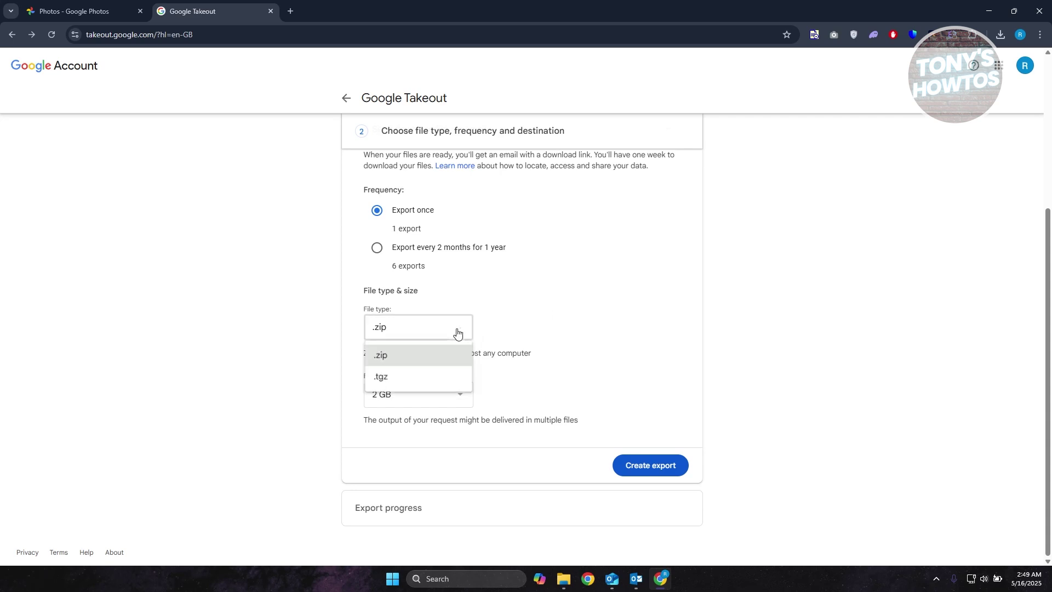
{"action": "left_click", "coordinate": [557, 286]}
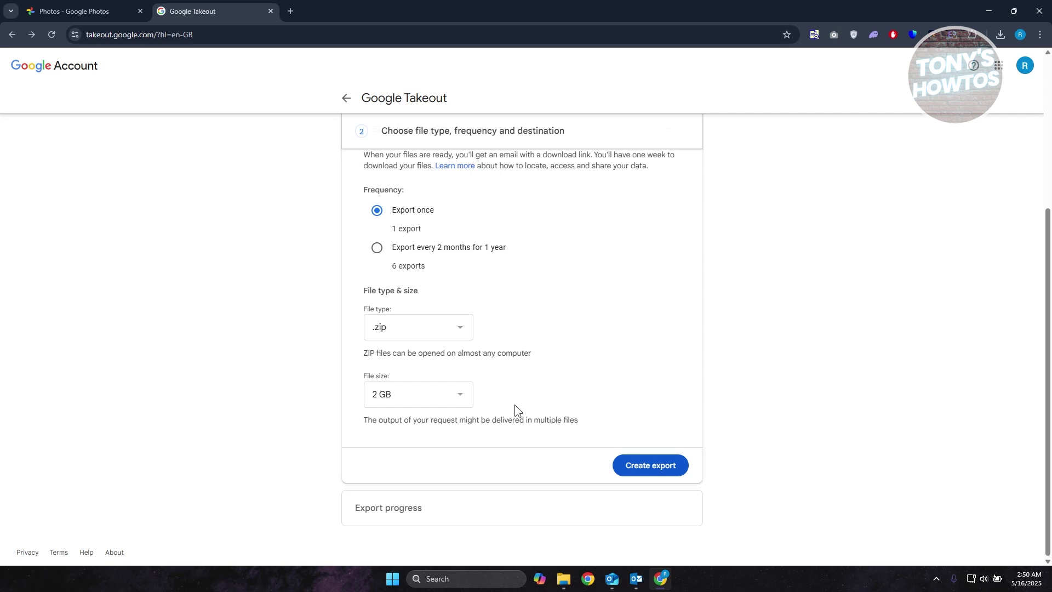
- Create the Google Photos export so Takeout begins preparing it
{"action": "left_click", "coordinate": [636, 465]}
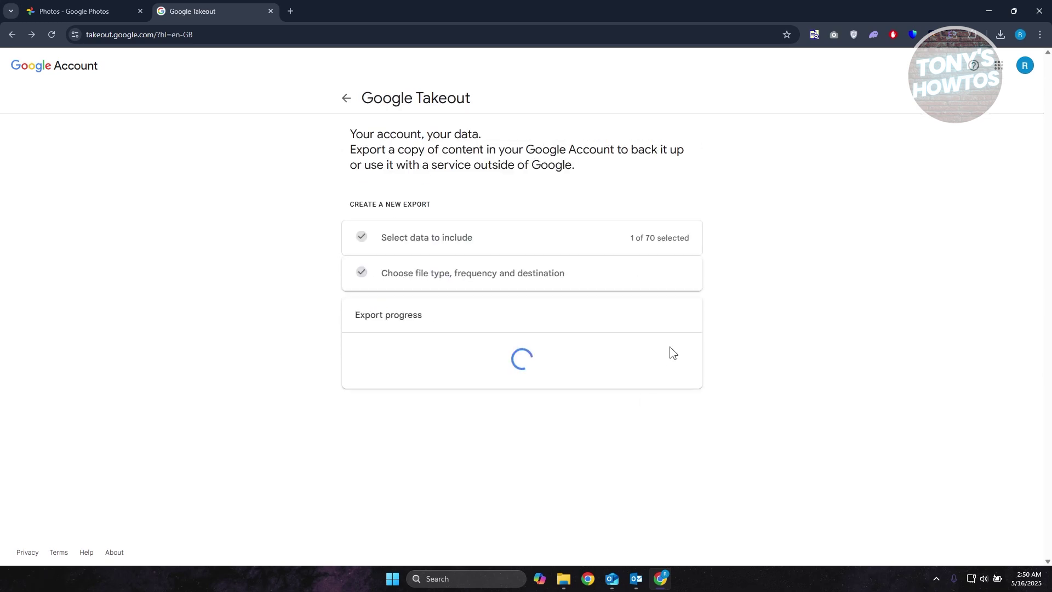